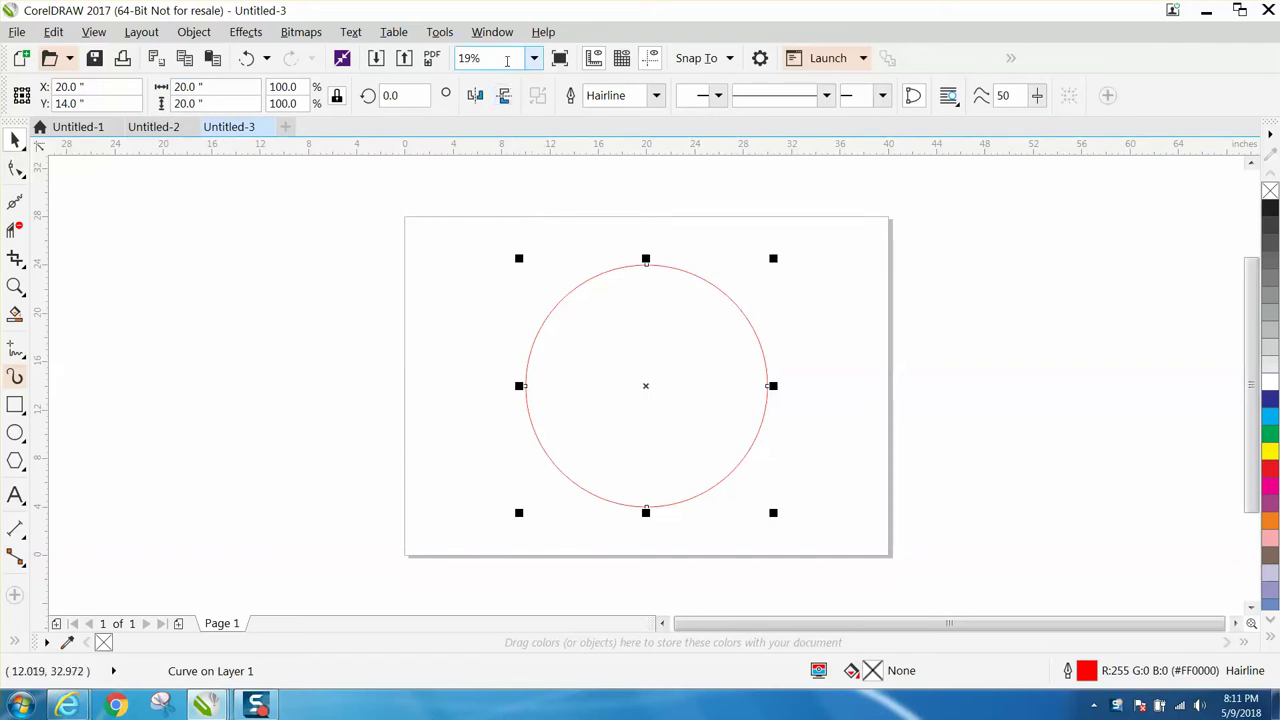
# Show the Object Properties docker with the circle's curve details: 4 nodes, closed, length 62.84069 in
pyautogui.click(205, 38)
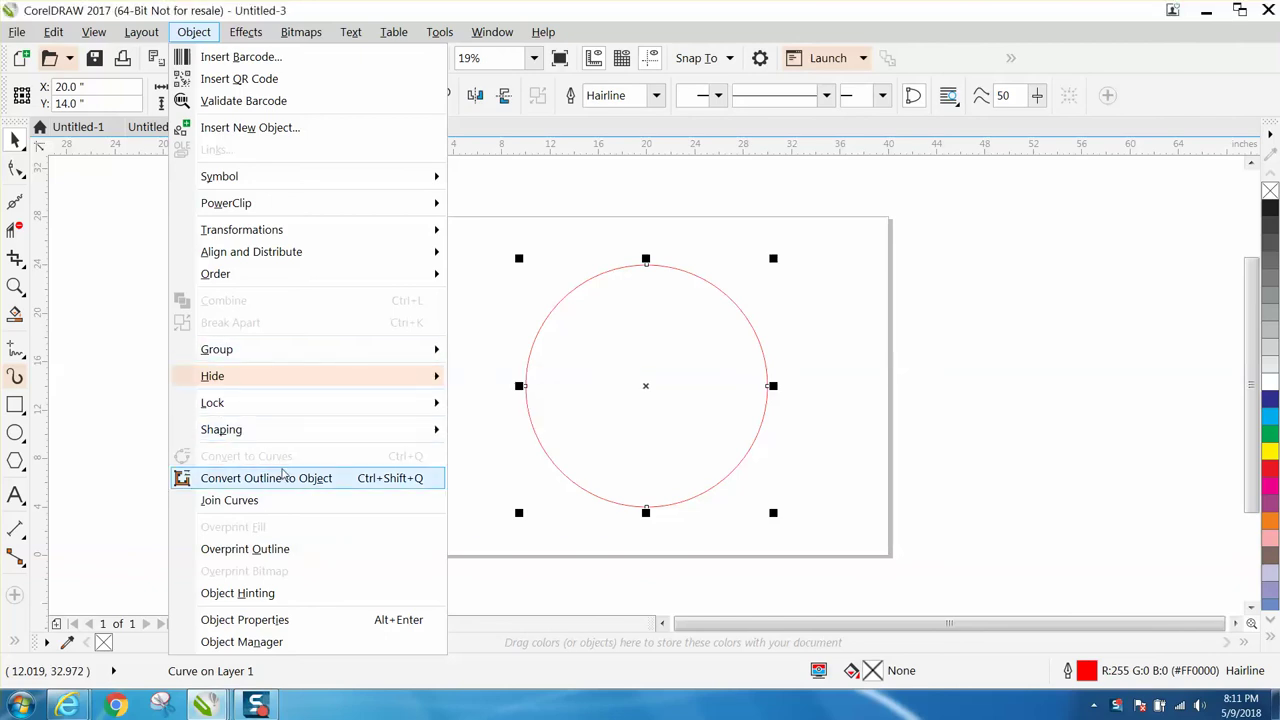
pyautogui.click(574, 205)
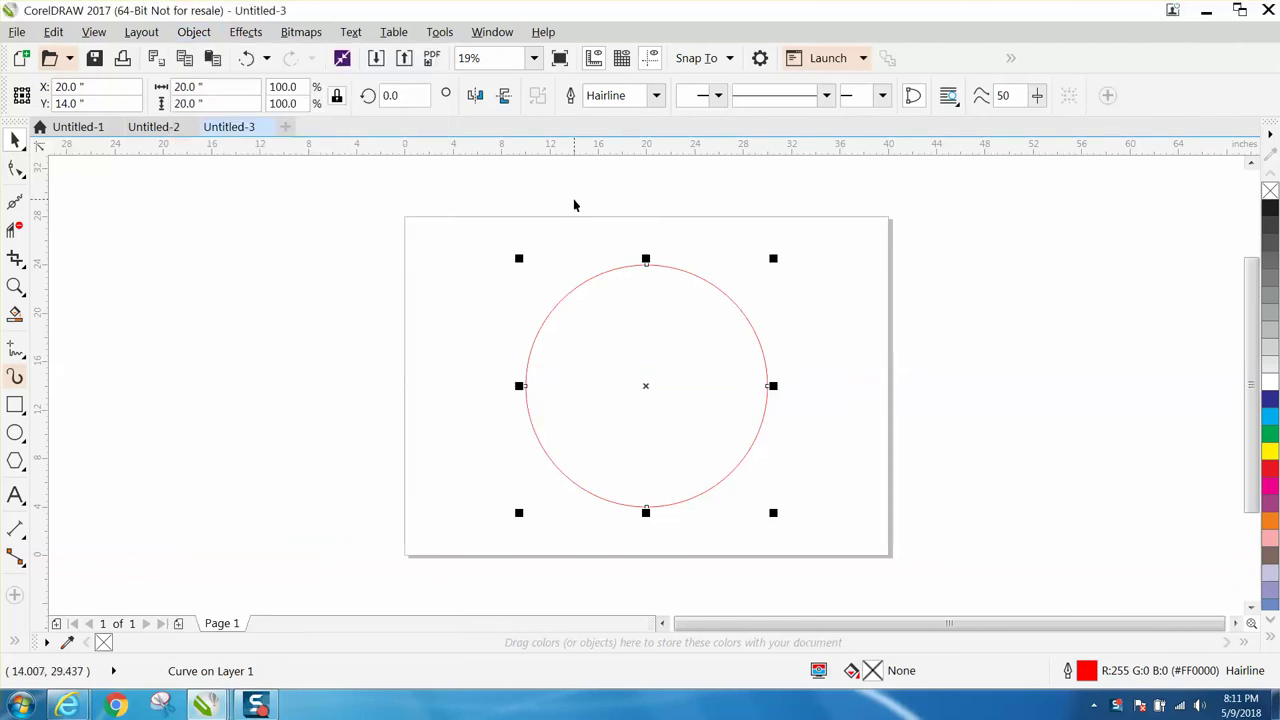
pyautogui.click(484, 38)
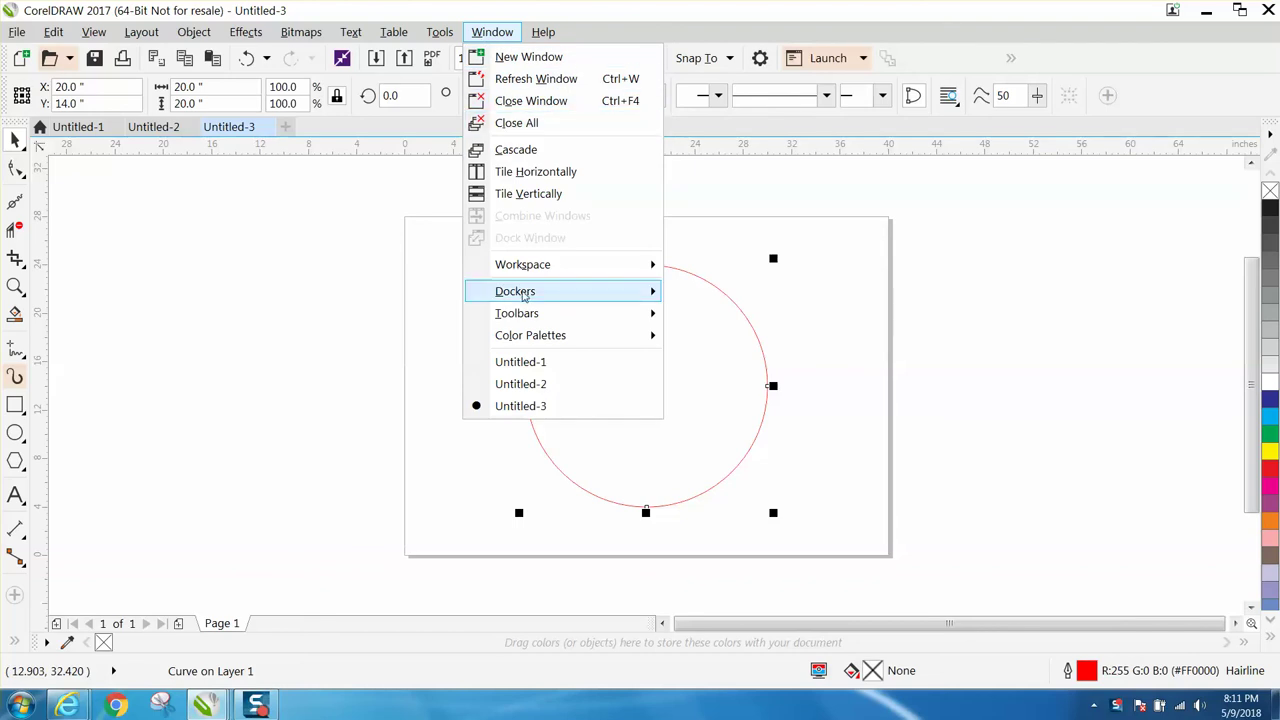
pyautogui.moveTo(522, 296)
pyautogui.click(752, 48)
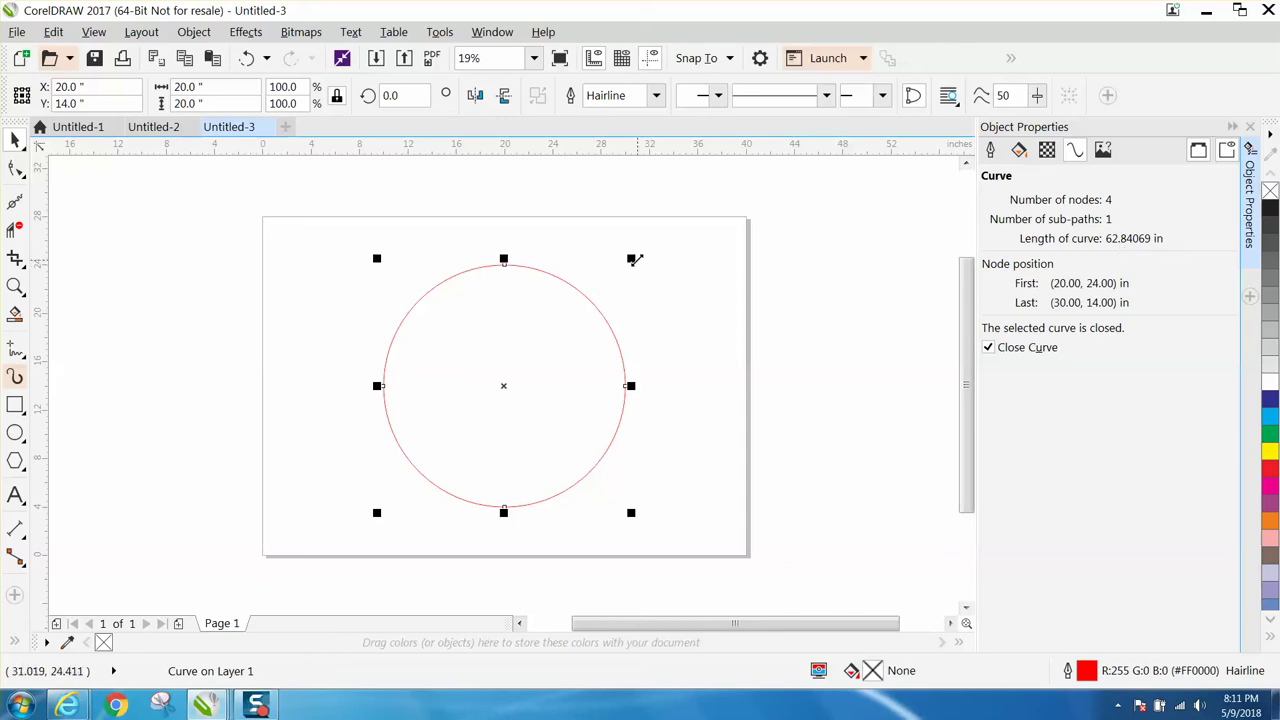
# Scale the circle down to 62.7% (12.532 in wide) and centre it on the page
pyautogui.moveTo(633, 259); pyautogui.dragTo(581, 326)
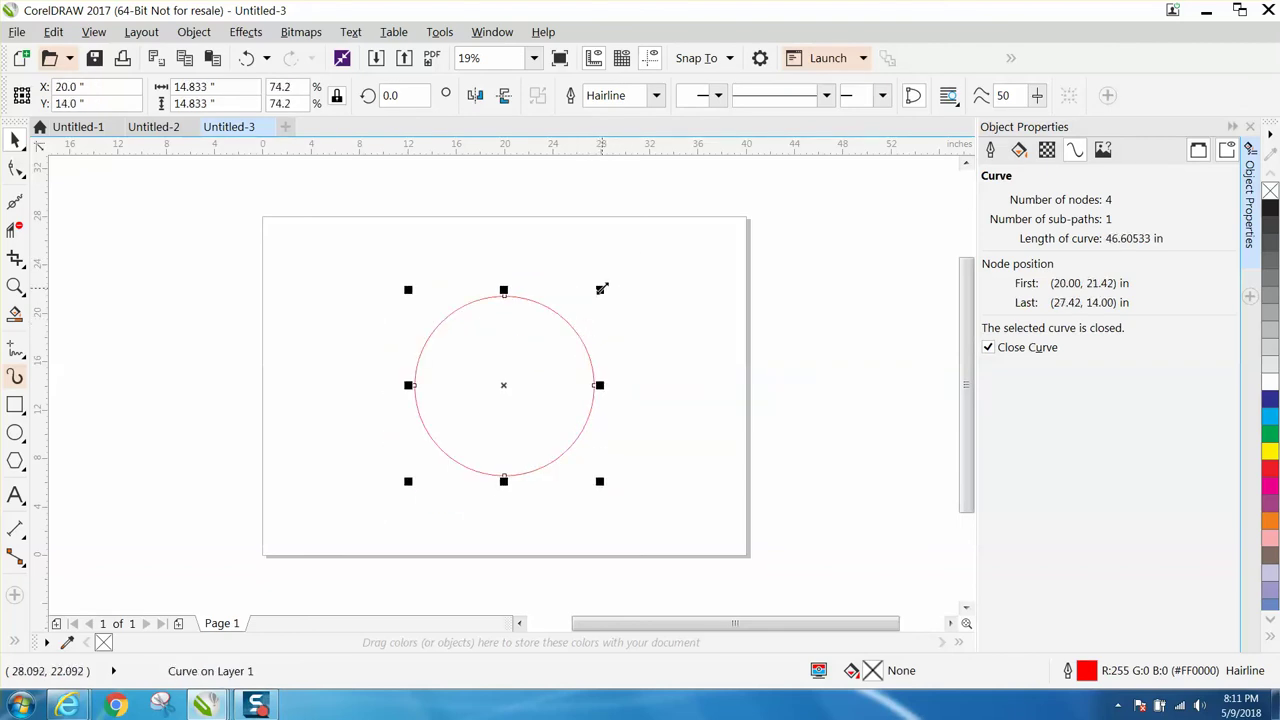
pyautogui.moveTo(599, 289); pyautogui.dragTo(602, 317)
pyautogui.press('p')
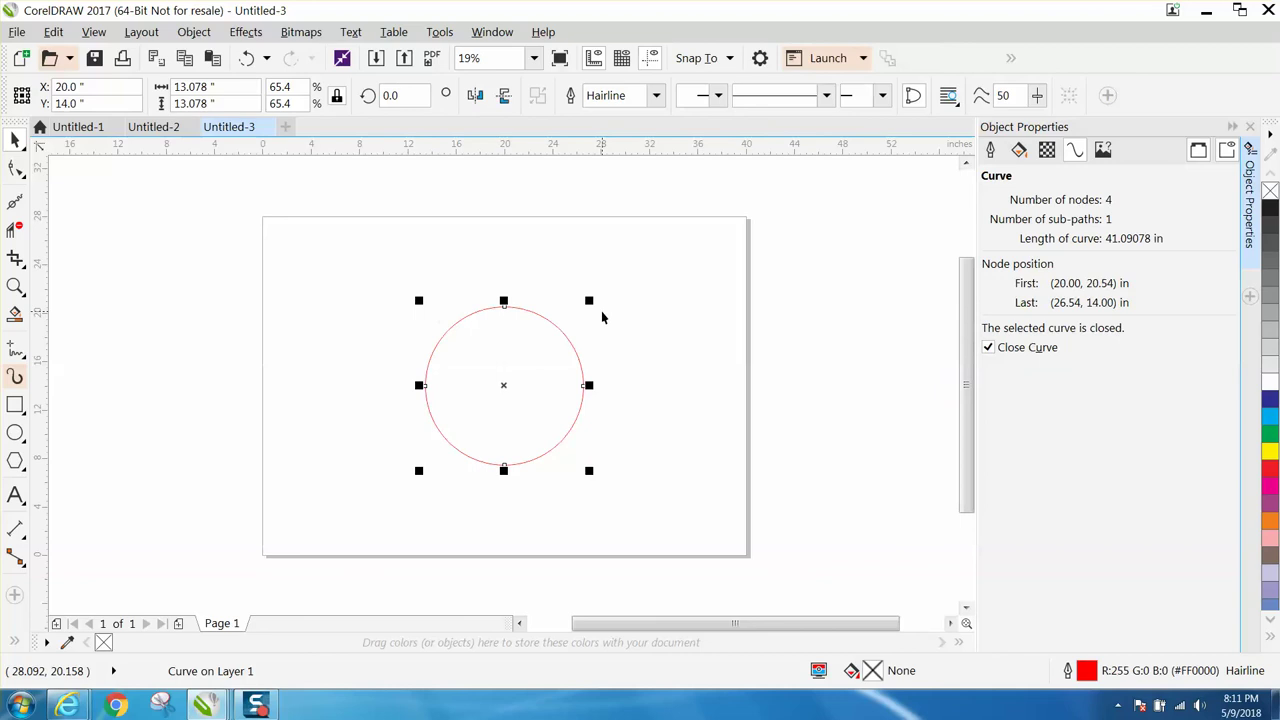
pyautogui.moveTo(589, 300); pyautogui.dragTo(601, 316)
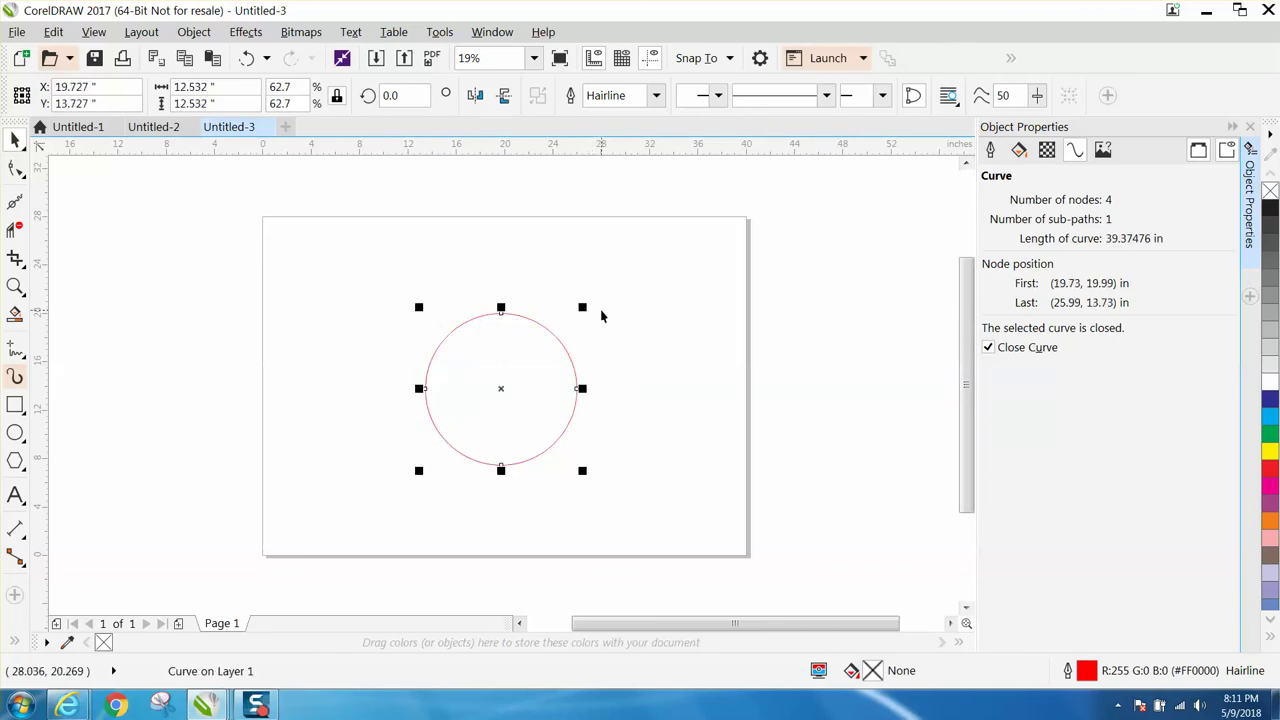
pyautogui.press('p')
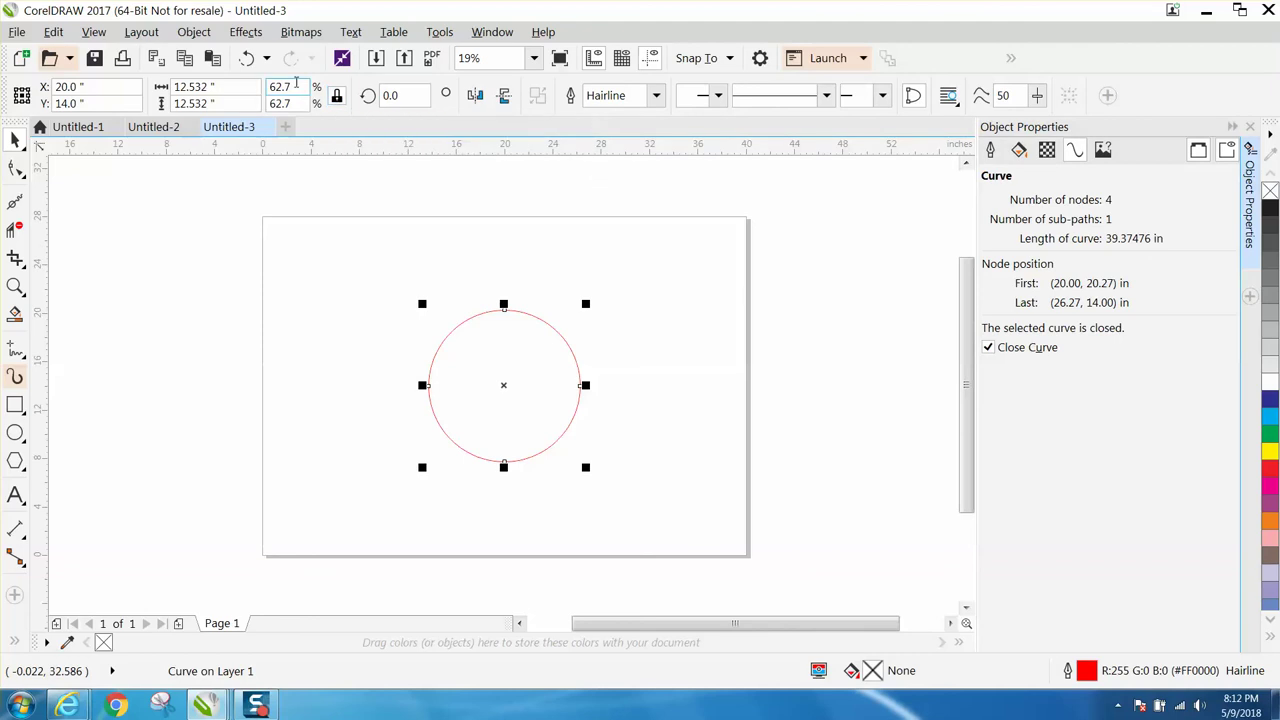
pyautogui.moveTo(298, 87); pyautogui.dragTo(267, 87)
# Try scale factors 63, 63.5 and 63.6 in the property bar's scale box
pyautogui.write('63')
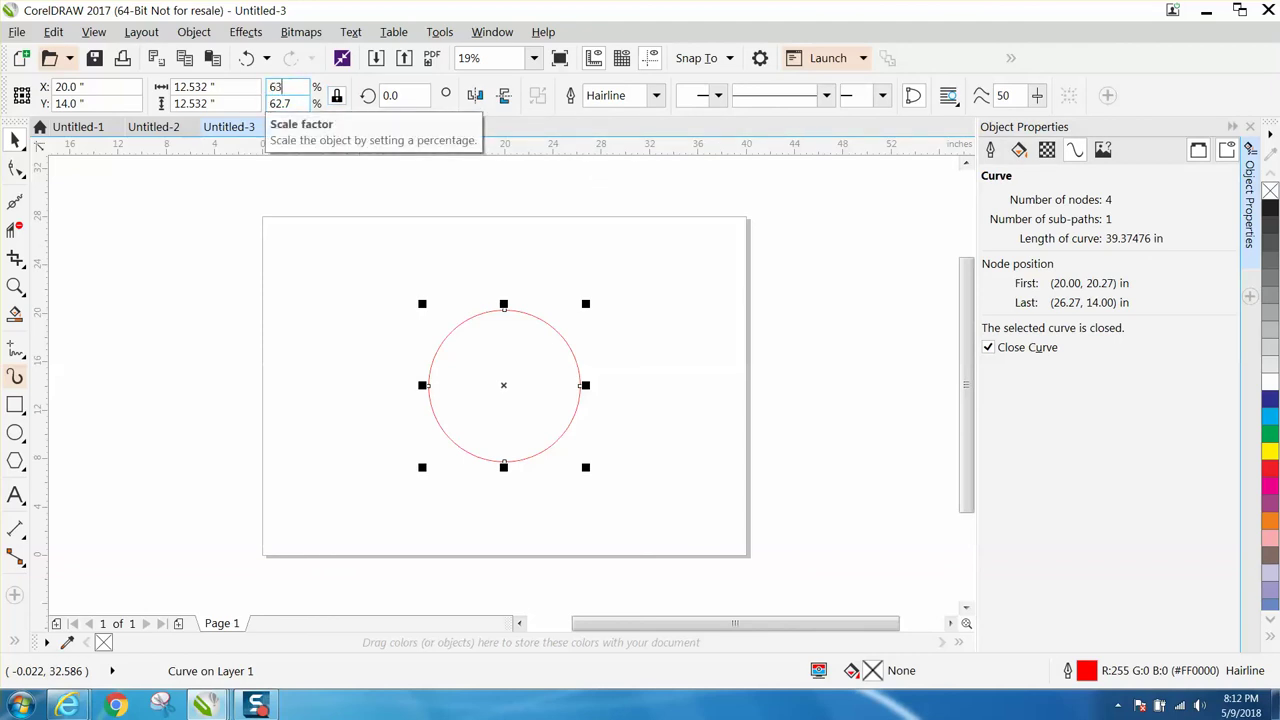
pyautogui.press('Return')
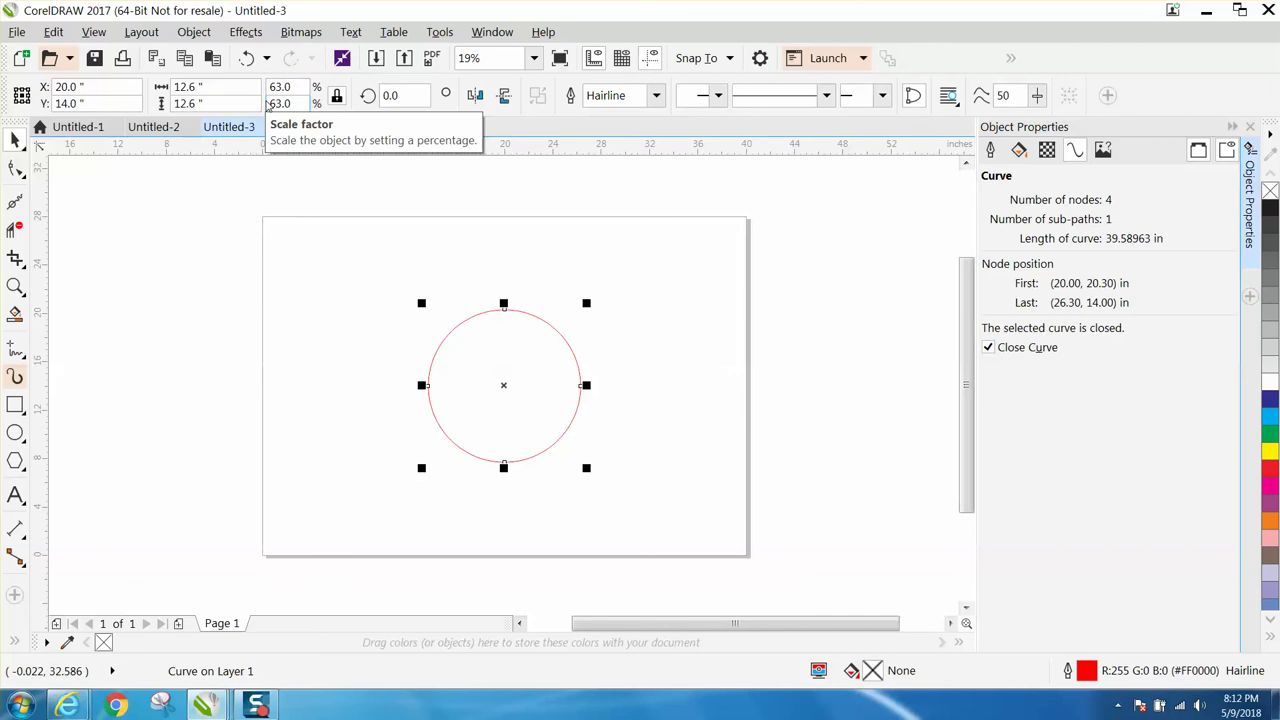
pyautogui.doubleClick(290, 88)
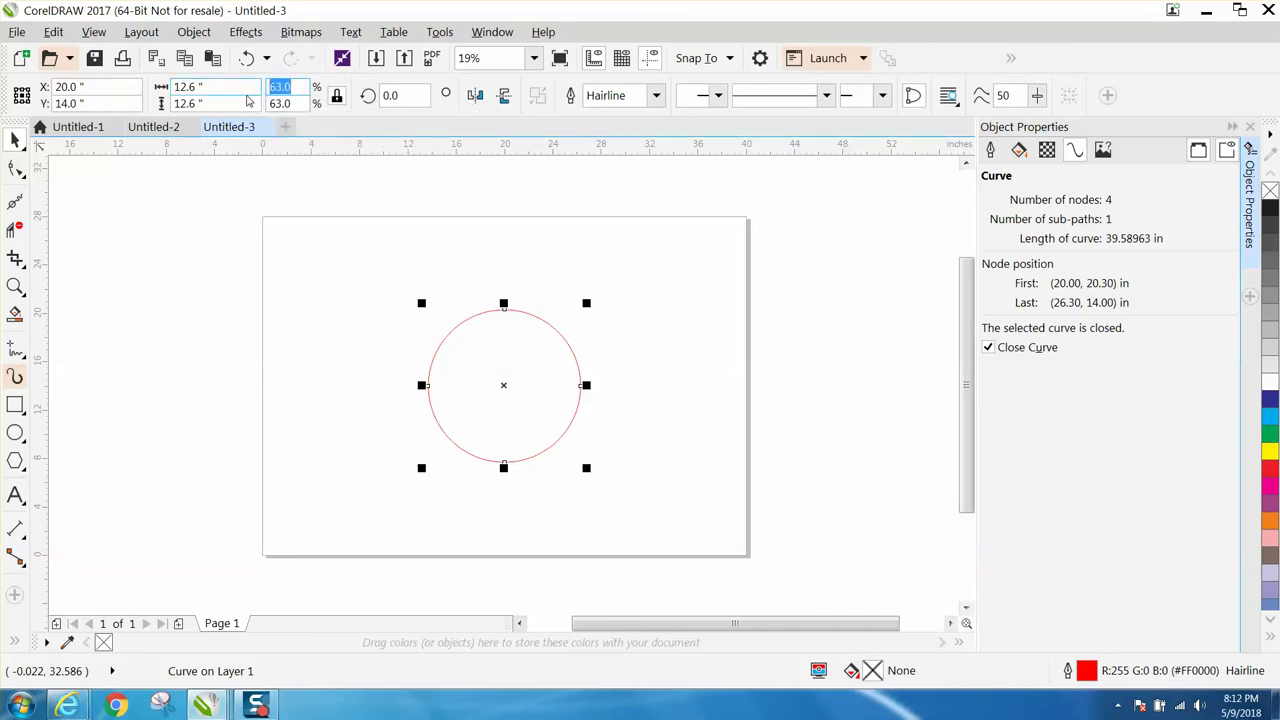
pyautogui.write('63.5')
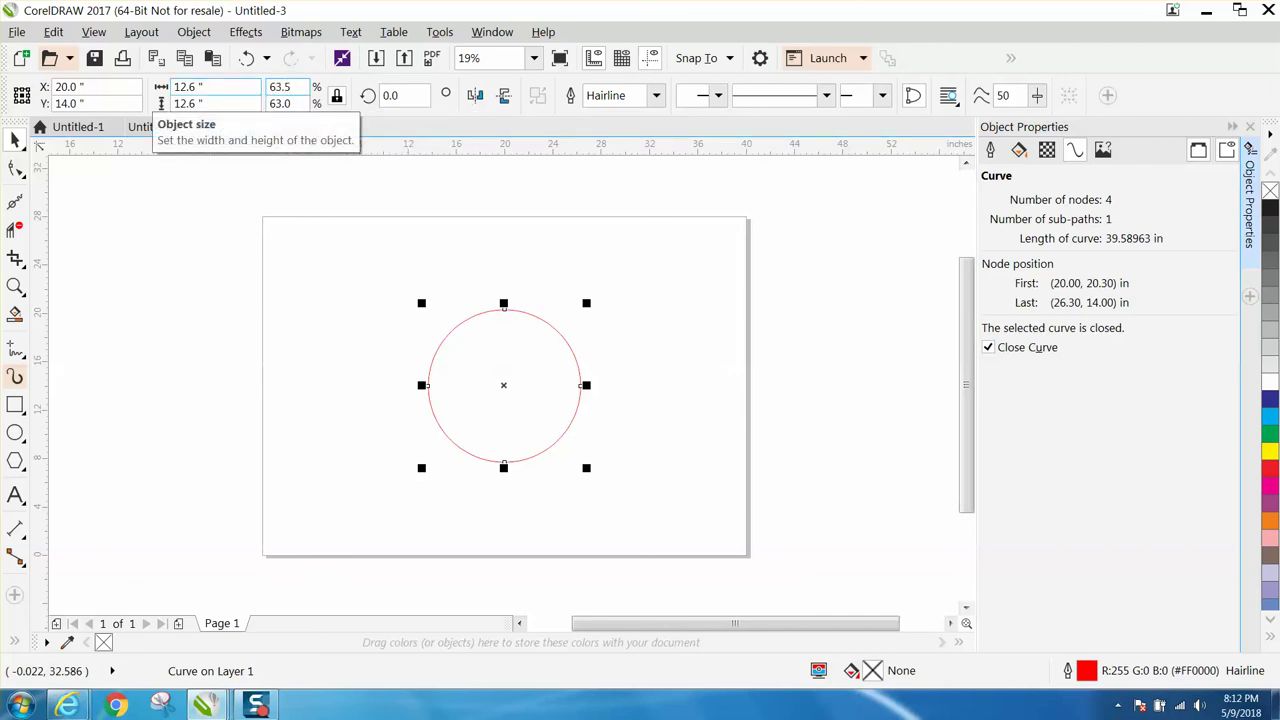
pyautogui.press('Return')
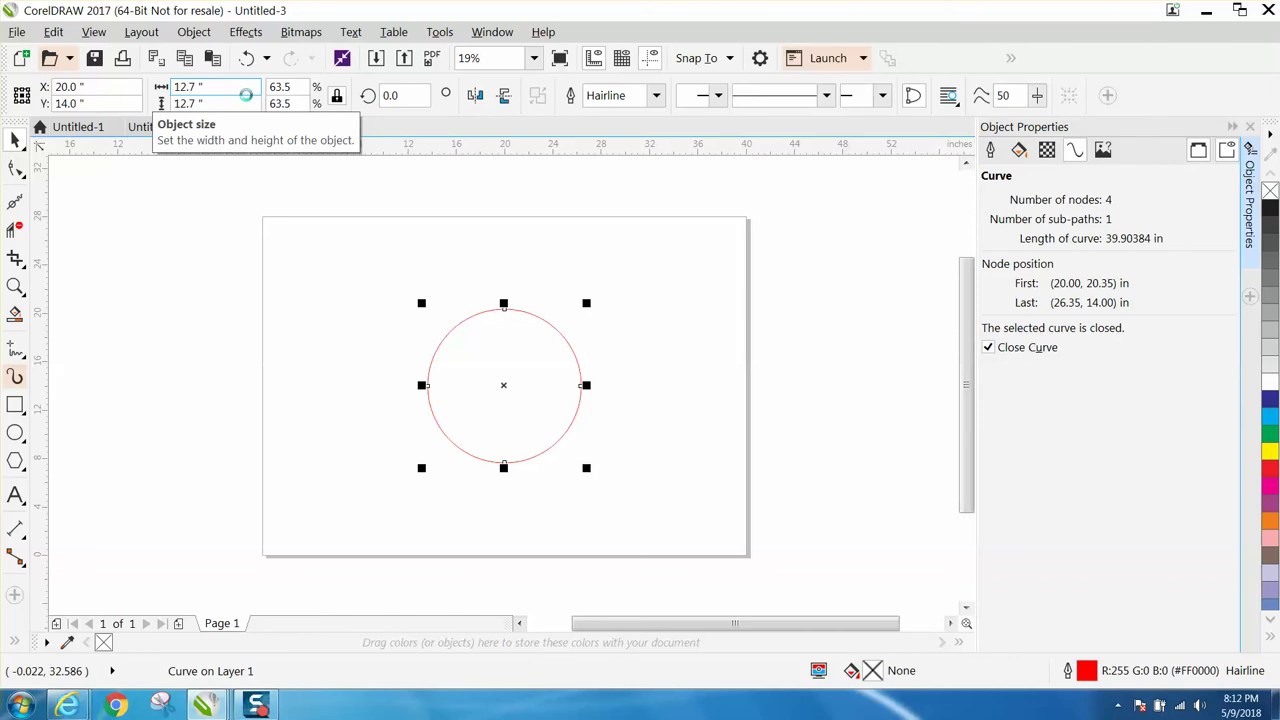
pyautogui.doubleClick(280, 88)
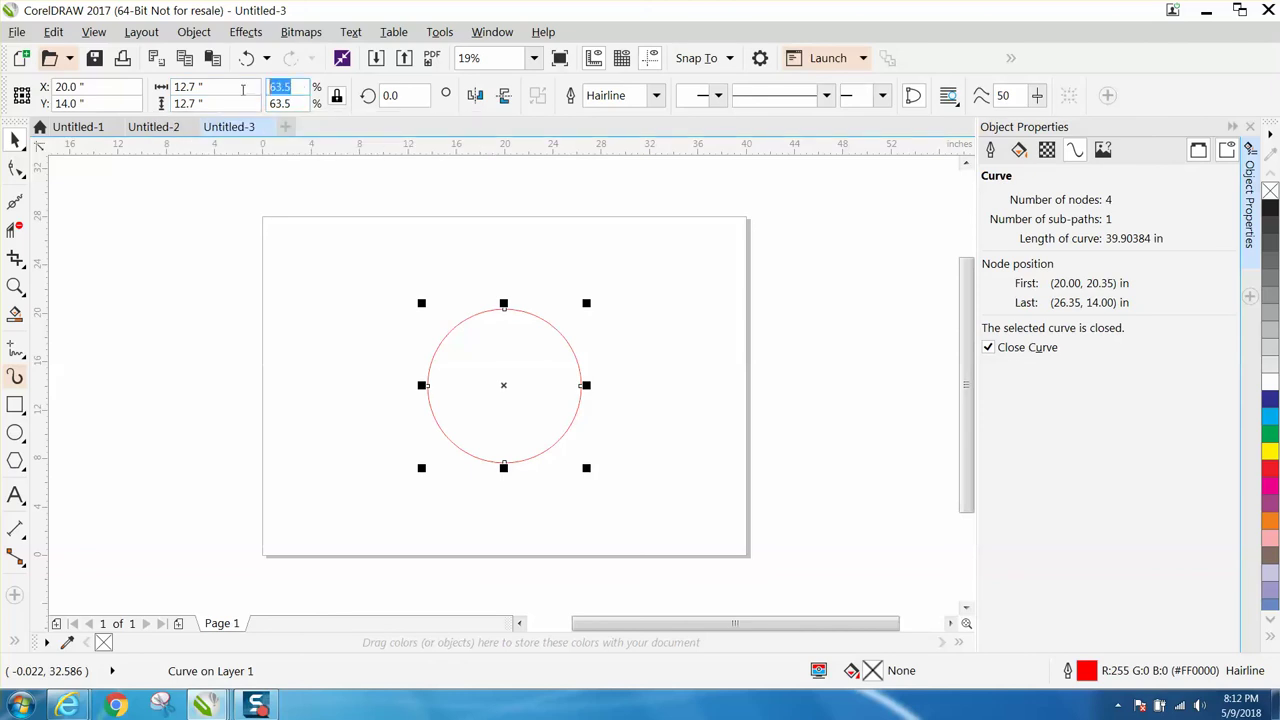
pyautogui.write('63.6')
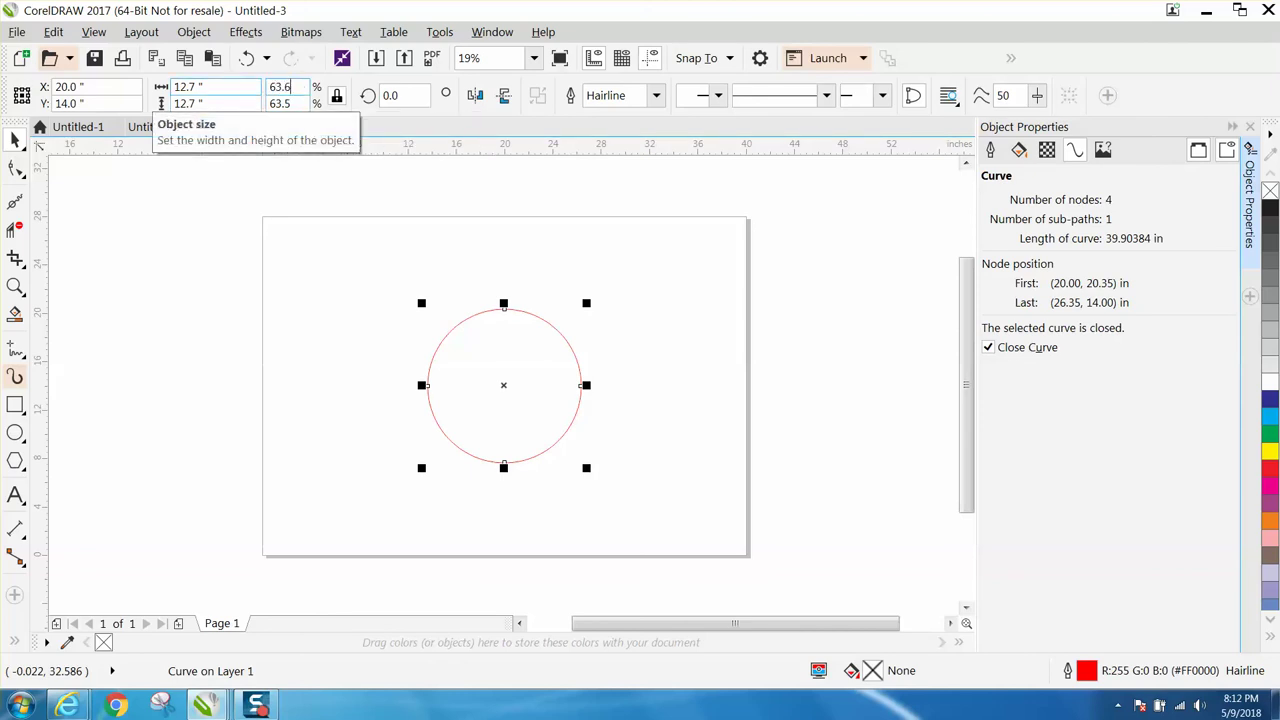
pyautogui.press('Return')
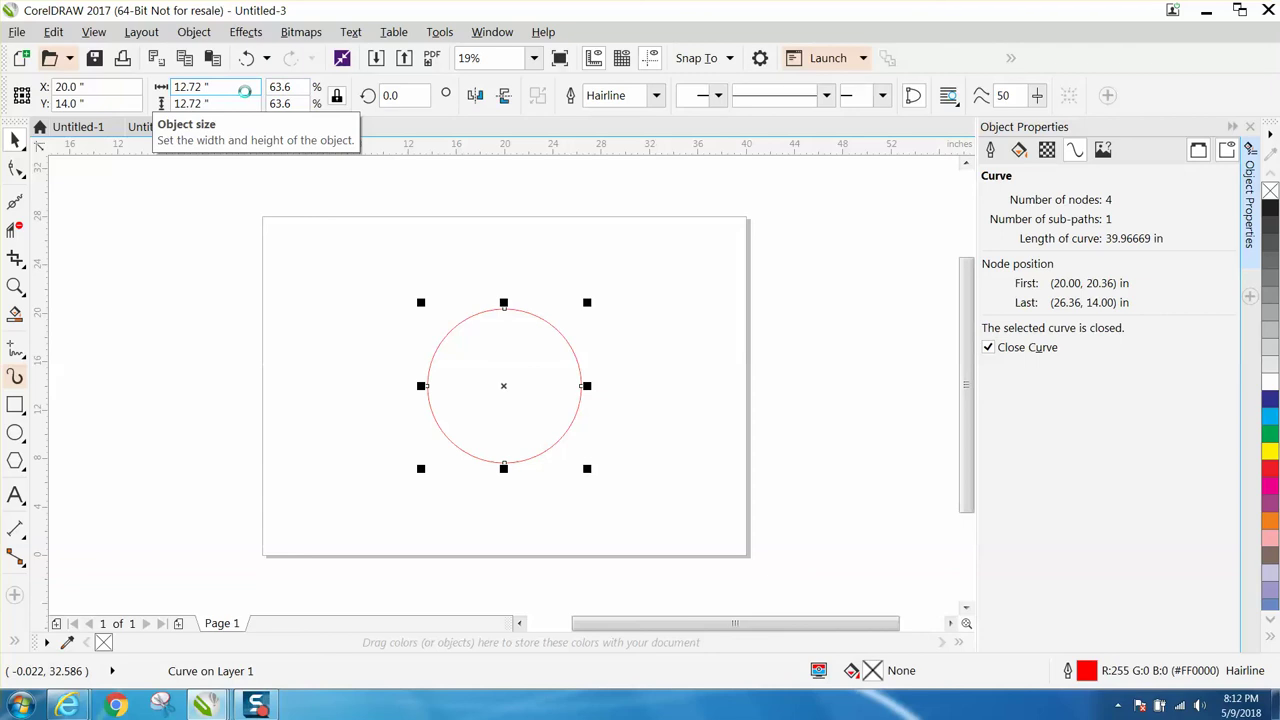
# Test 63.7 and 63.65, settling at 63.7% for a 40.00439 in curve length
pyautogui.click(280, 88)
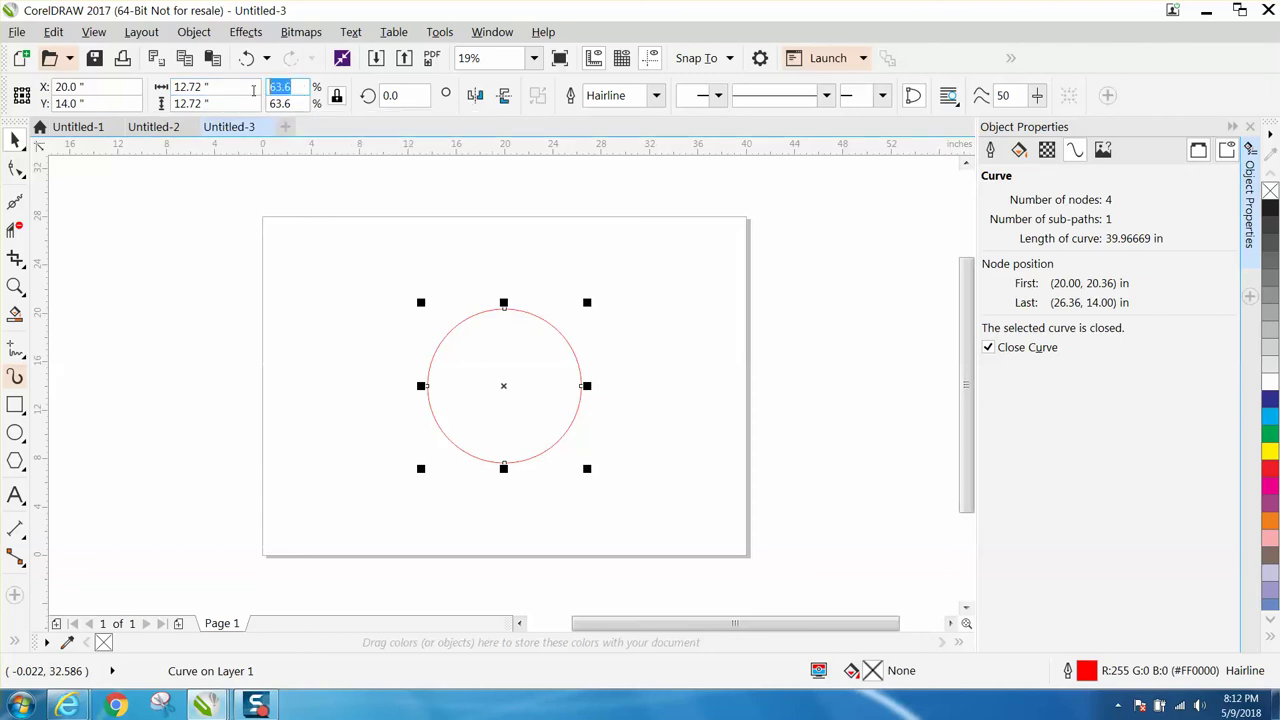
pyautogui.write('63.7')
pyautogui.press('Return')
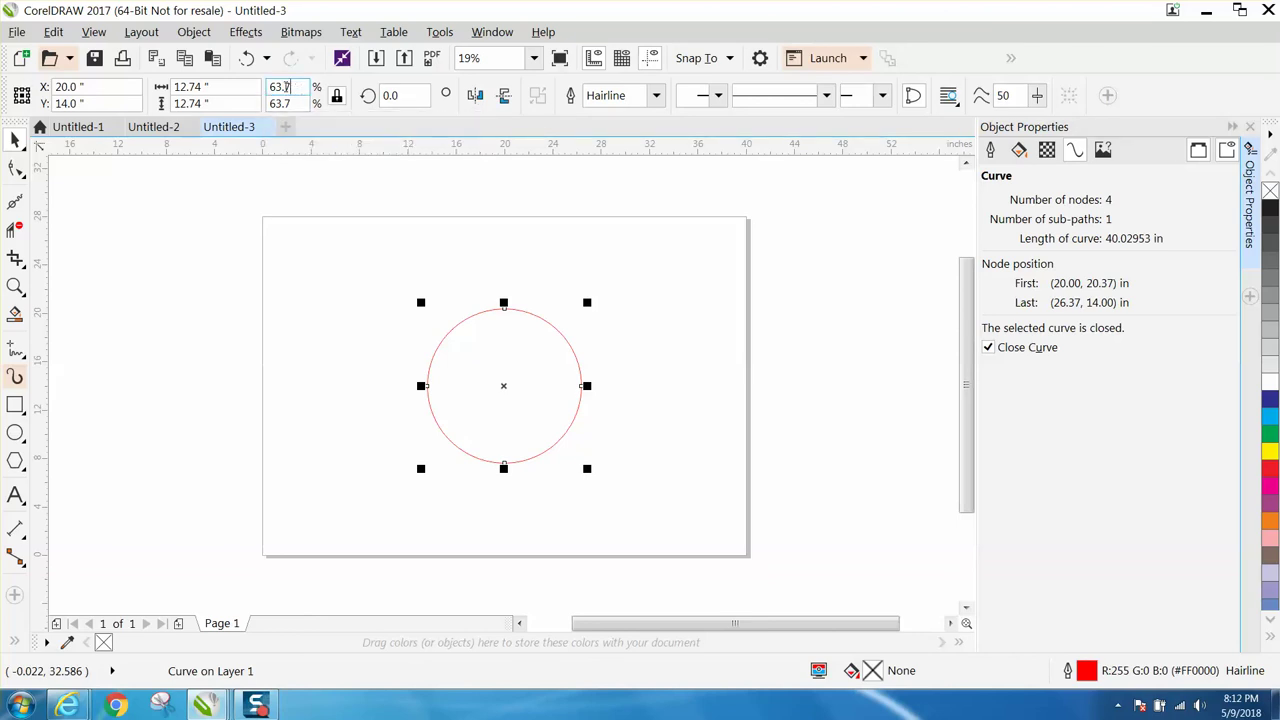
pyautogui.moveTo(297, 88); pyautogui.dragTo(264, 93)
pyautogui.write('63.')
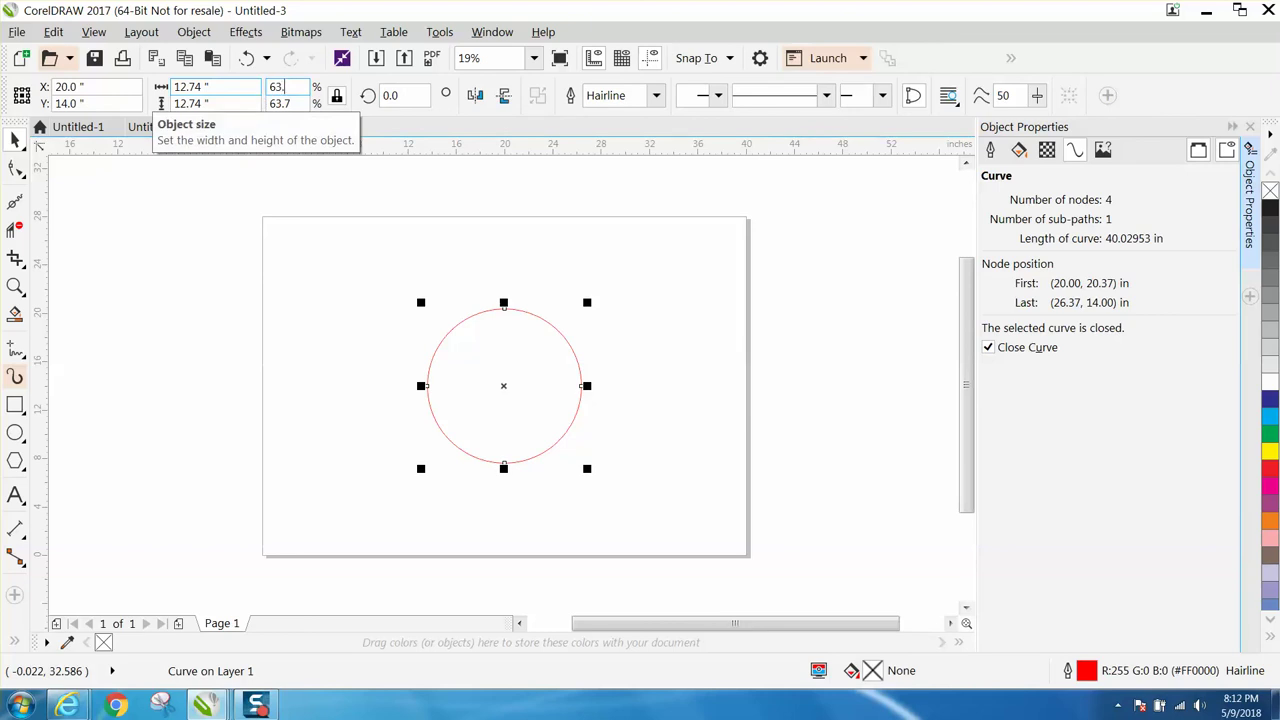
pyautogui.write('65')
pyautogui.press('Return')
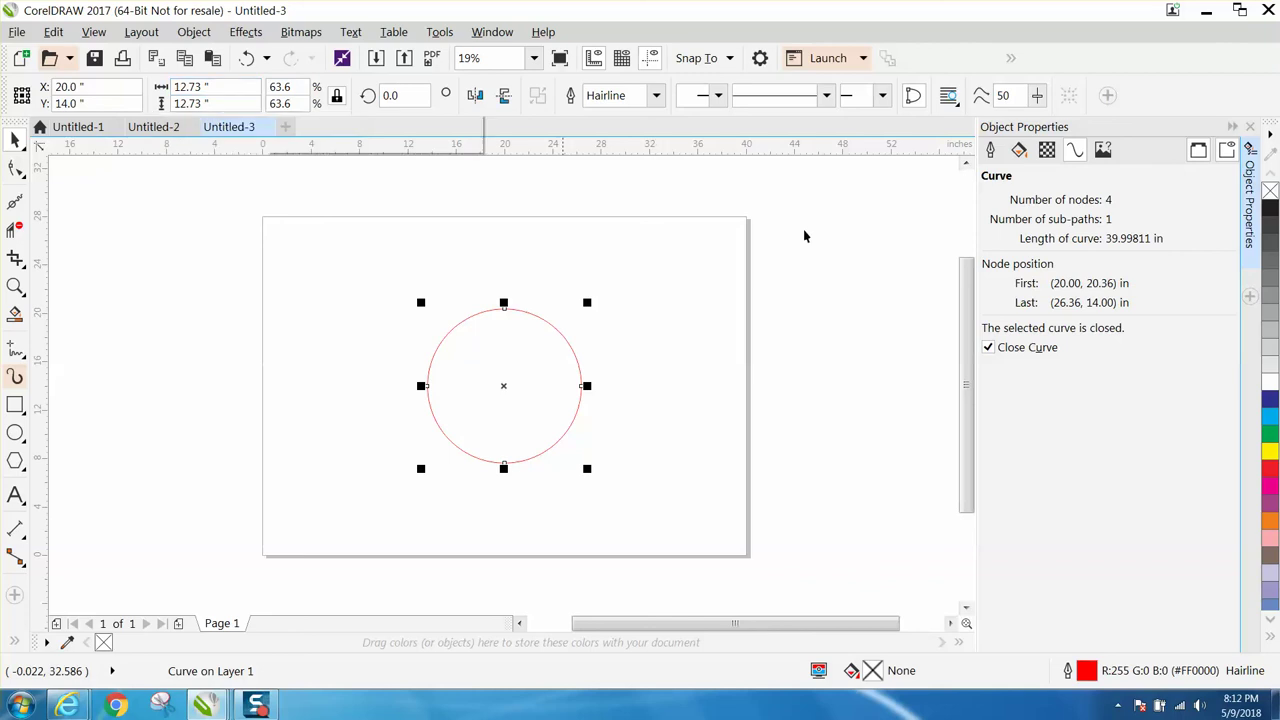
pyautogui.click(300, 88)
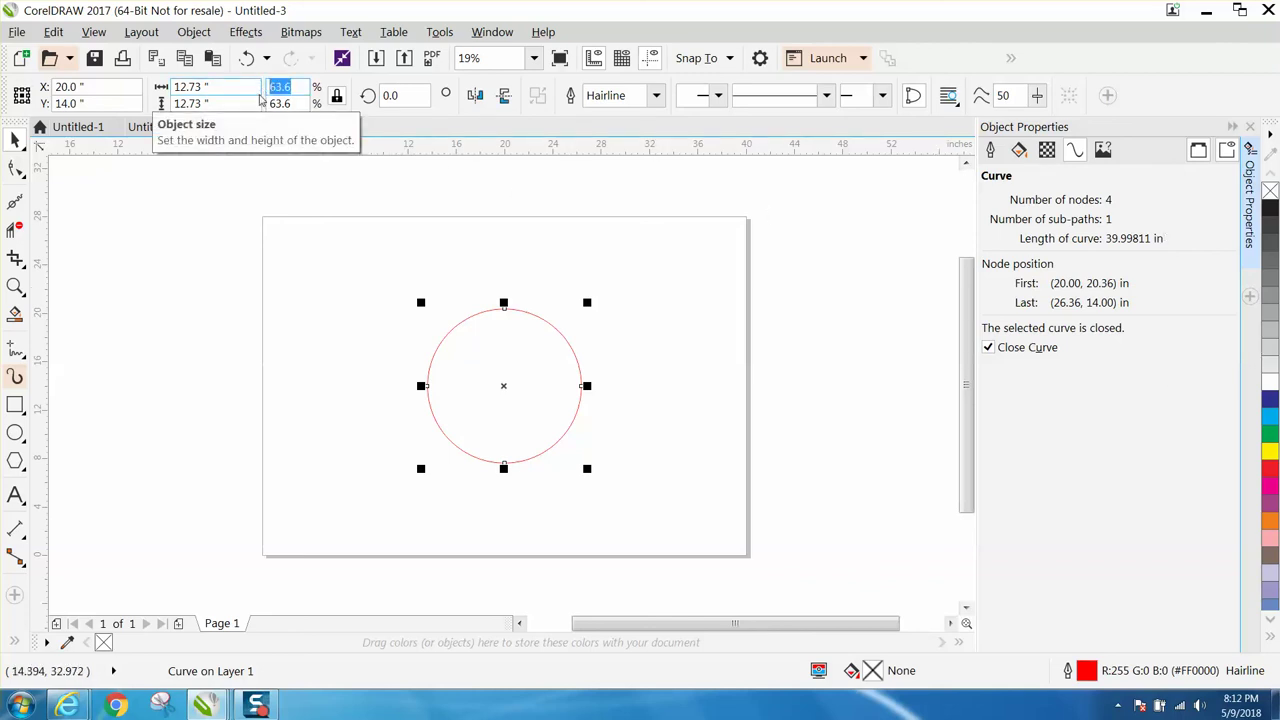
pyautogui.write('63.')
pyautogui.write('7')
pyautogui.press('Return')
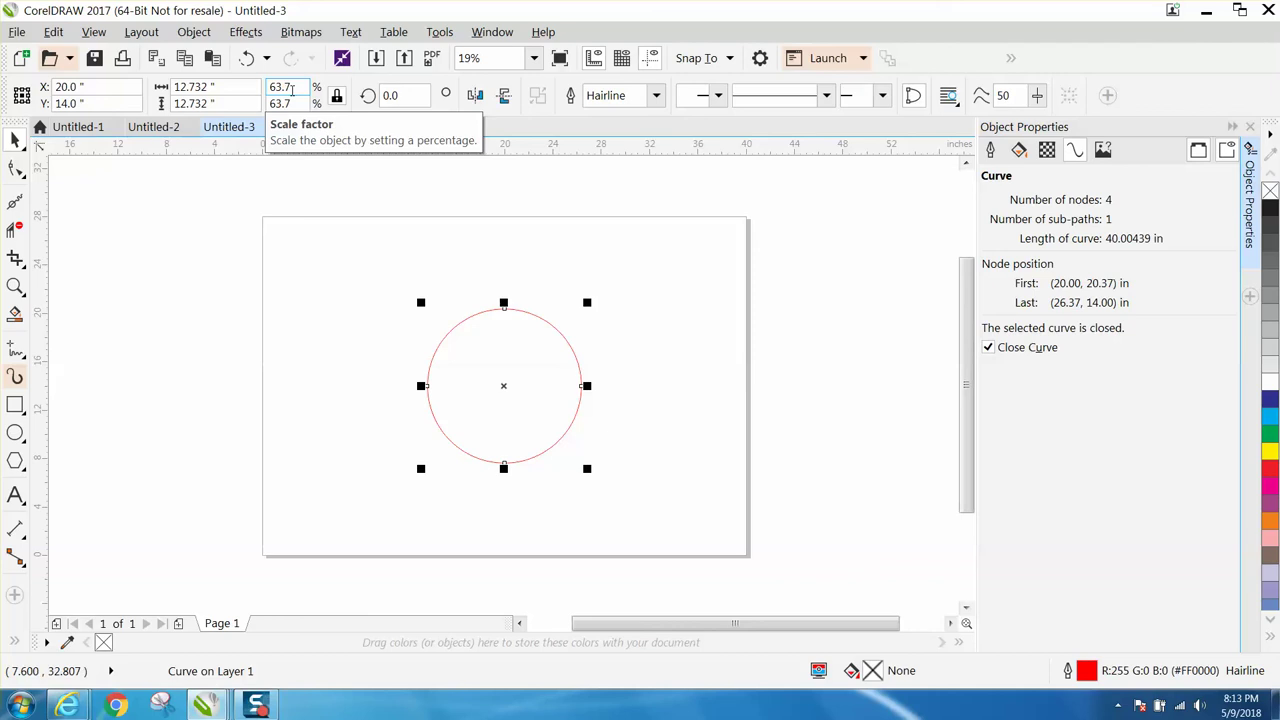
# Reapply the 63.7% scale, discarding a mistyped 67, then try 63.66%
pyautogui.doubleClick(282, 89)
pyautogui.write('67')
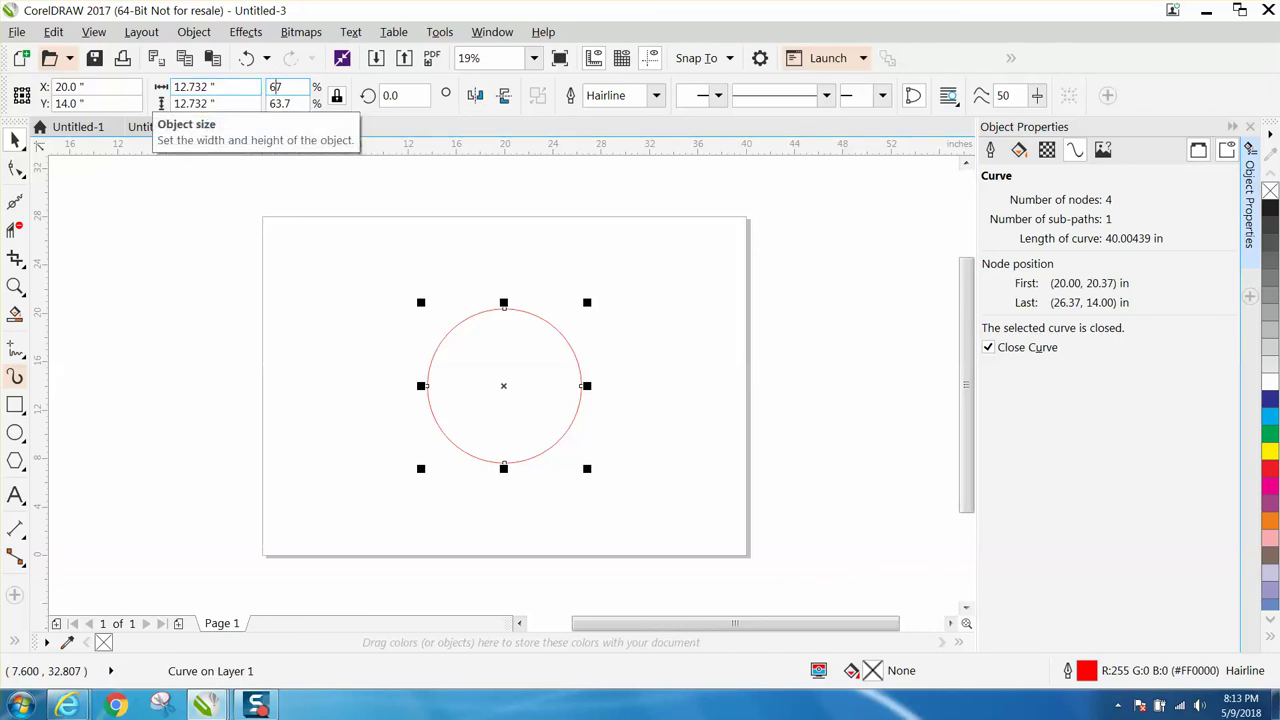
pyautogui.press('Escape')
pyautogui.press('Return')
pyautogui.doubleClick(280, 88)
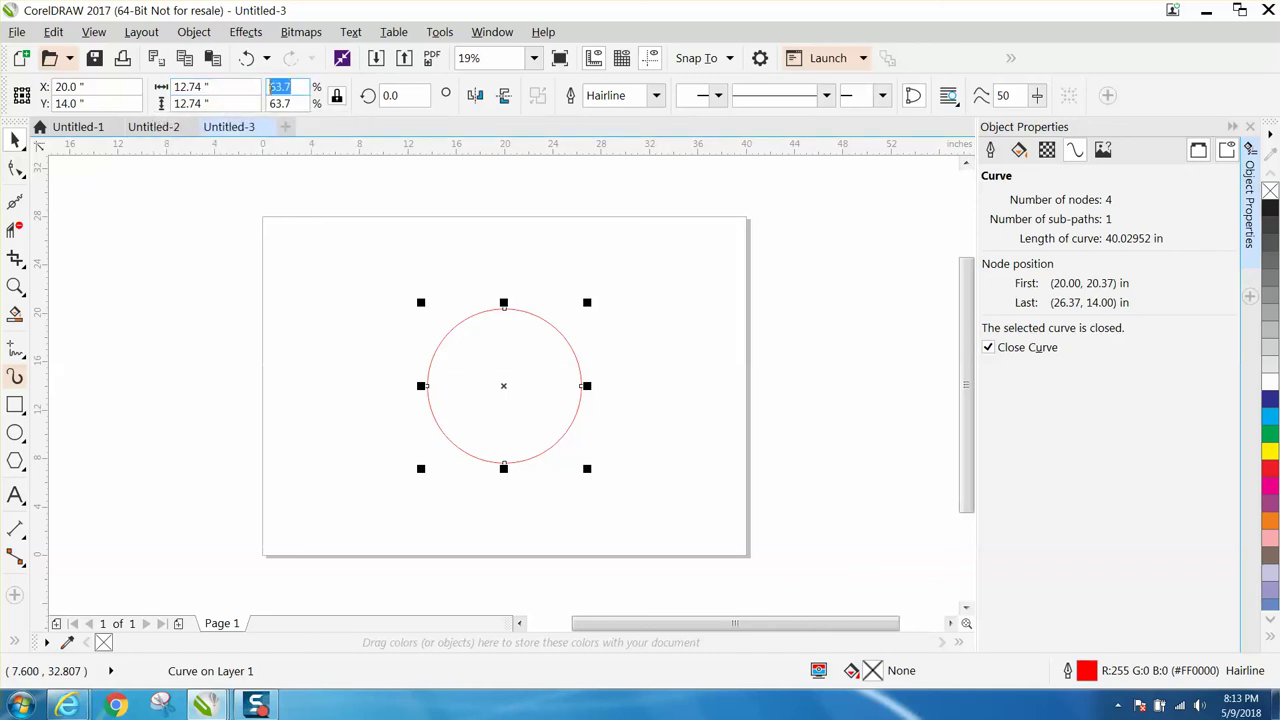
pyautogui.write('63.66')
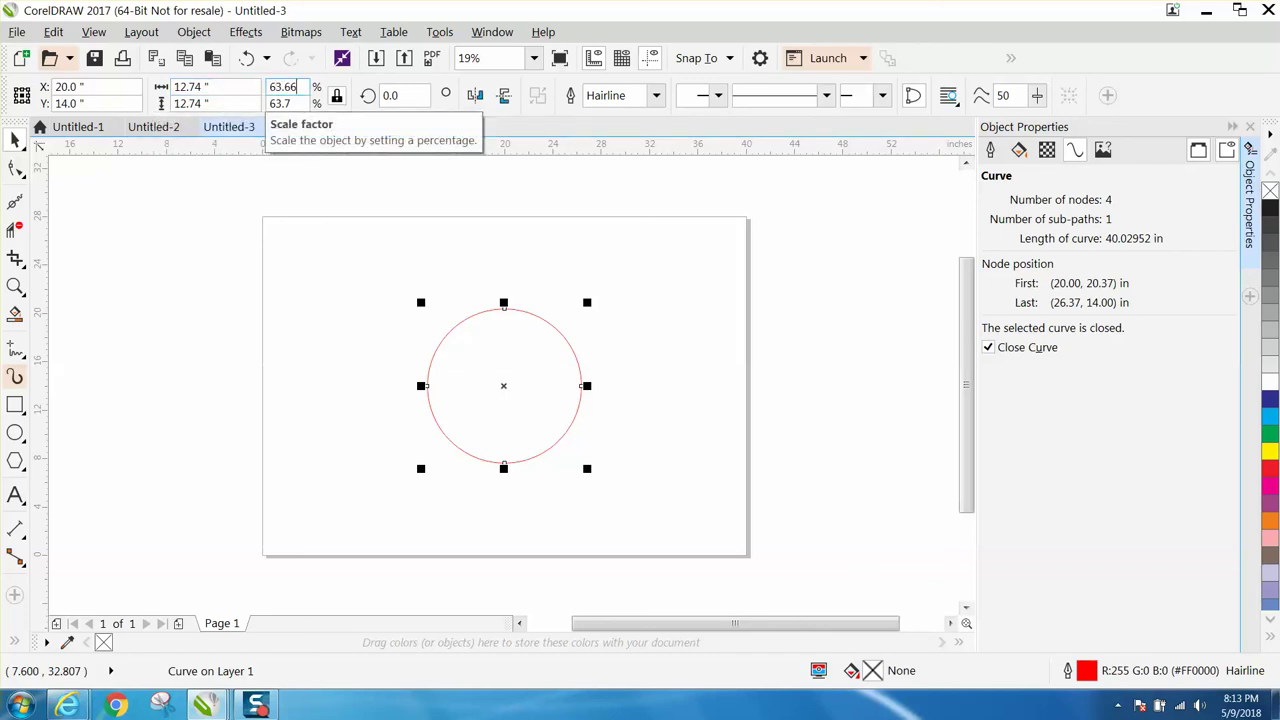
pyautogui.press('Return')
# Try 63.6%, then set 63.655% for a 12.731 in circle of 40.00125 in length
pyautogui.doubleClick(272, 88)
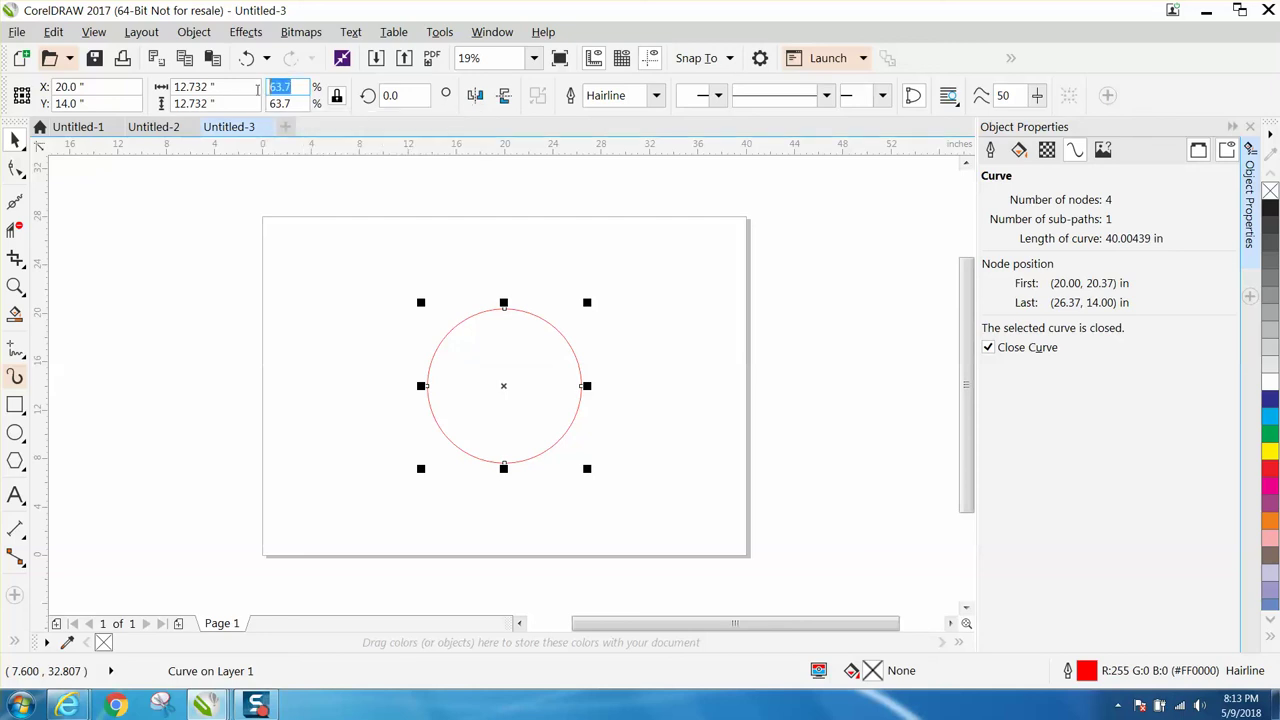
pyautogui.write('63.')
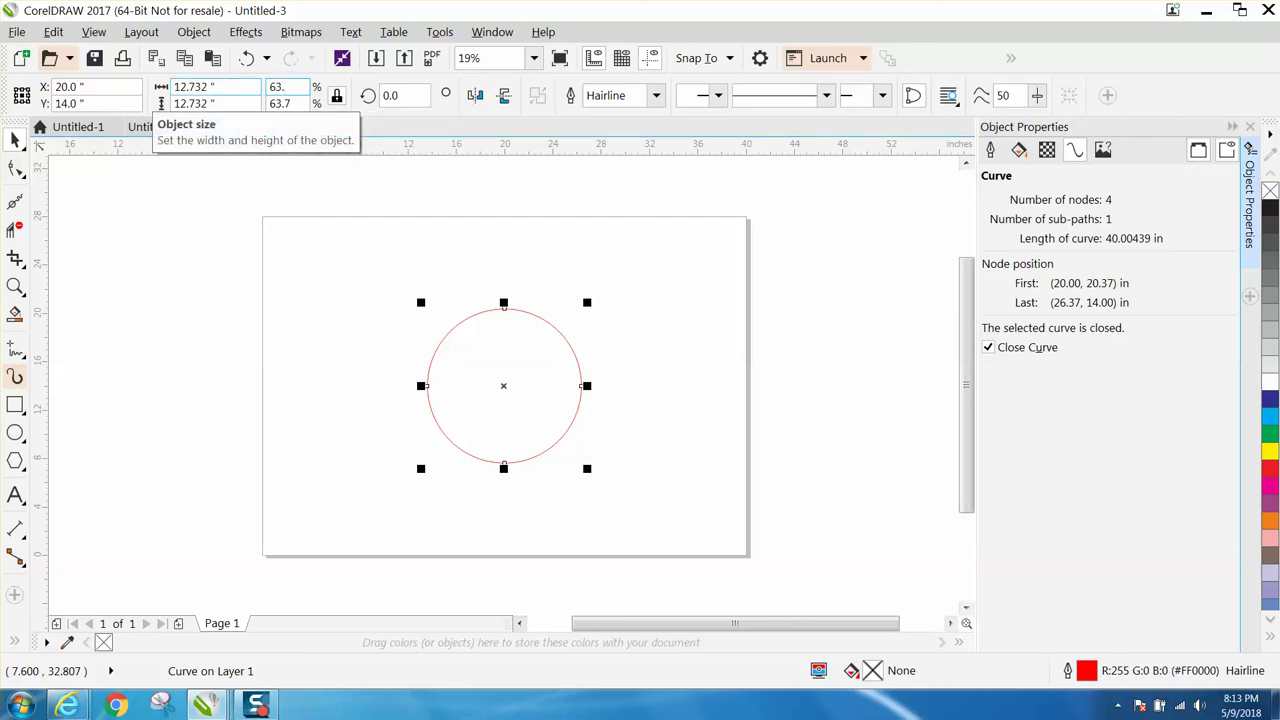
pyautogui.write('6')
pyautogui.press('Return')
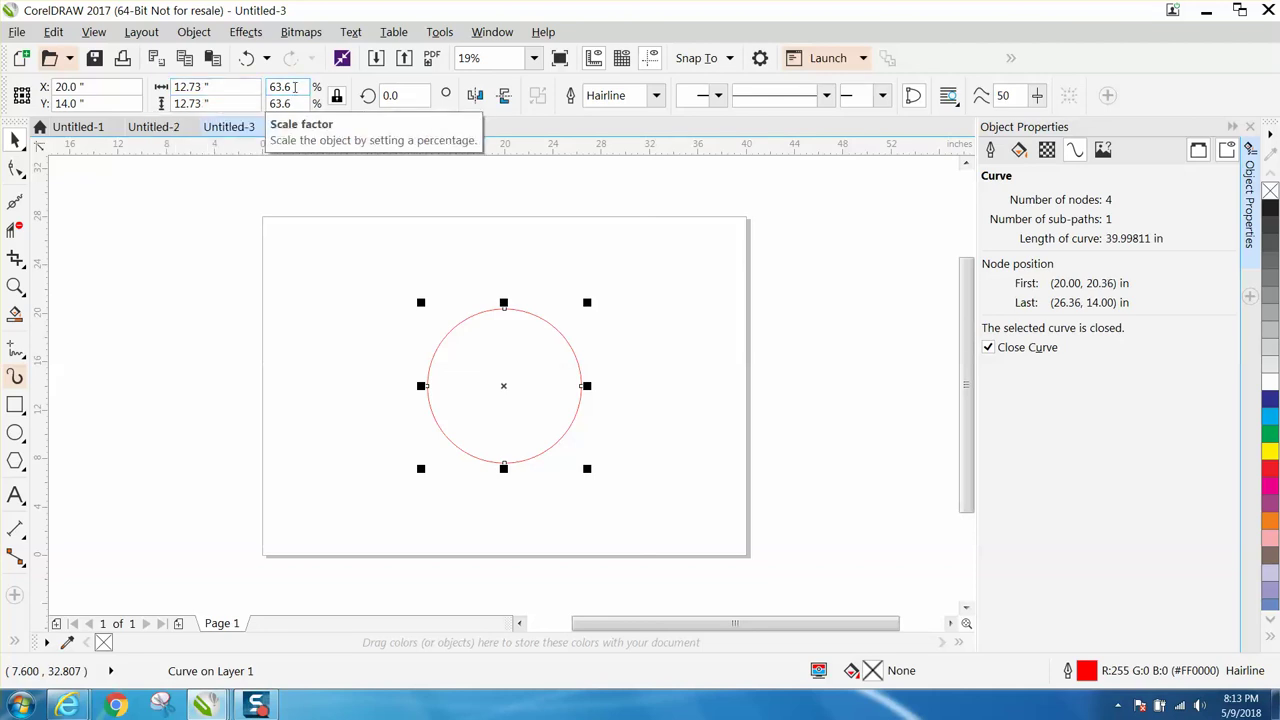
pyautogui.moveTo(296, 86); pyautogui.dragTo(264, 90)
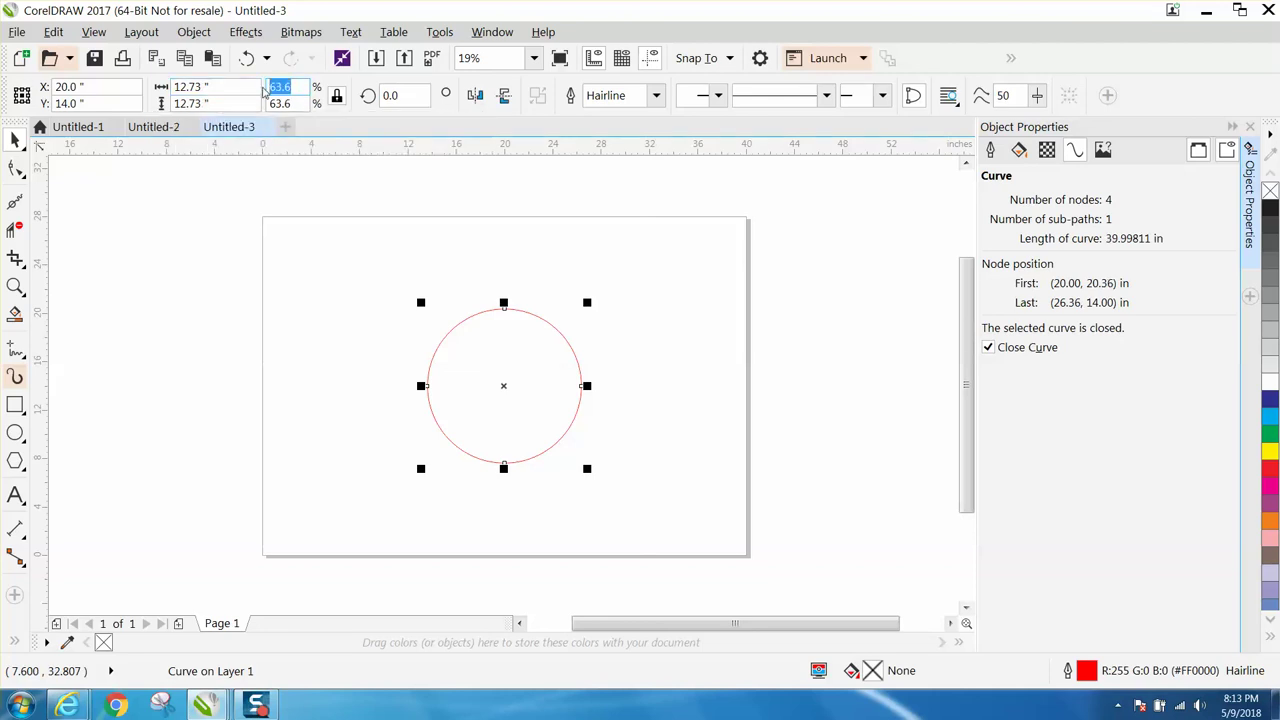
pyautogui.write('63.655')
pyautogui.press('Return')
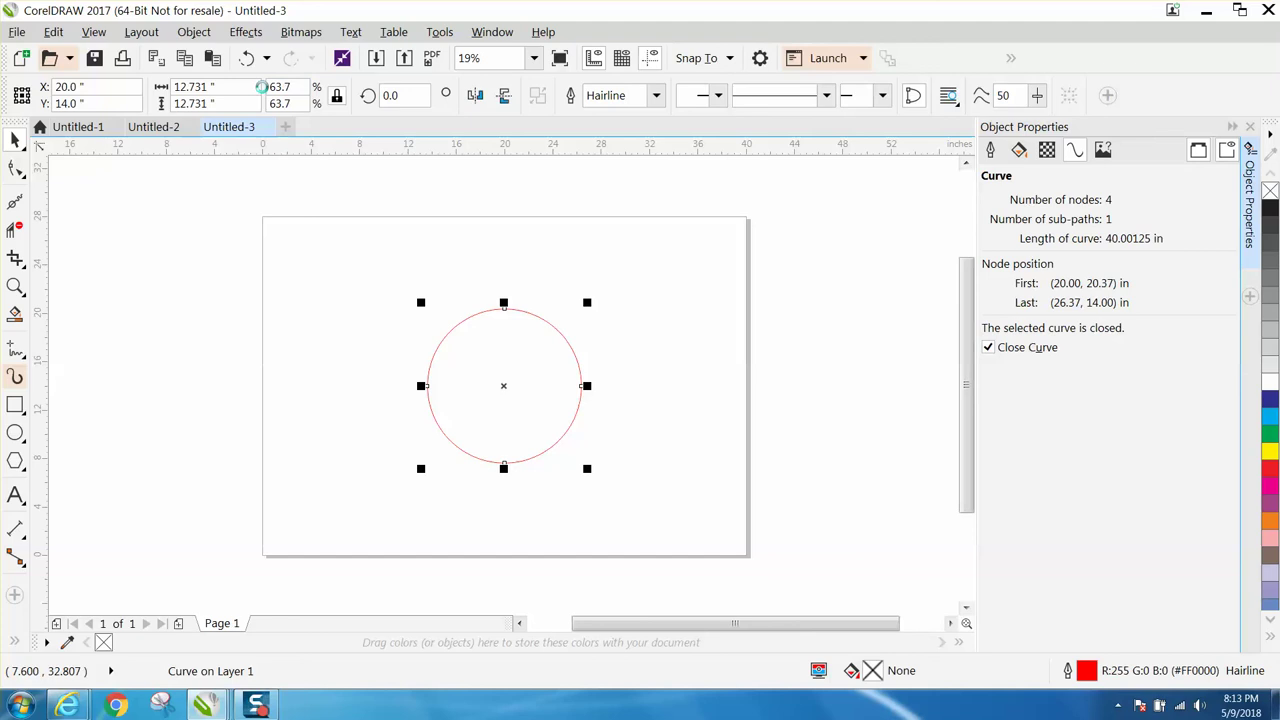